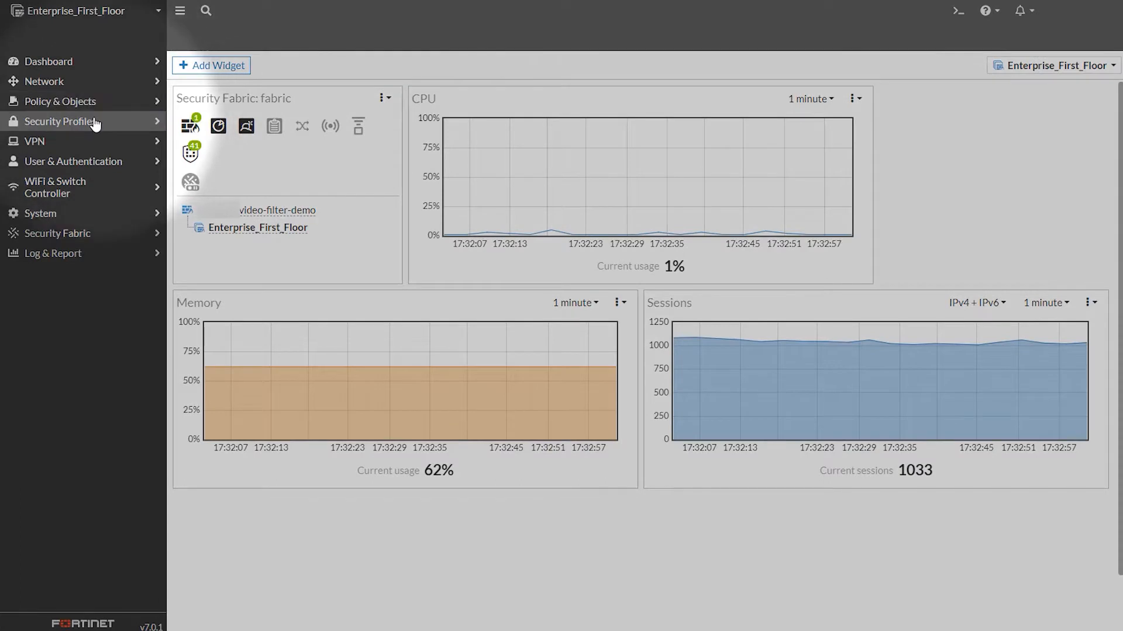
# Step: Create a new video filter security profile named video-filter
pyautogui.click(80, 186)
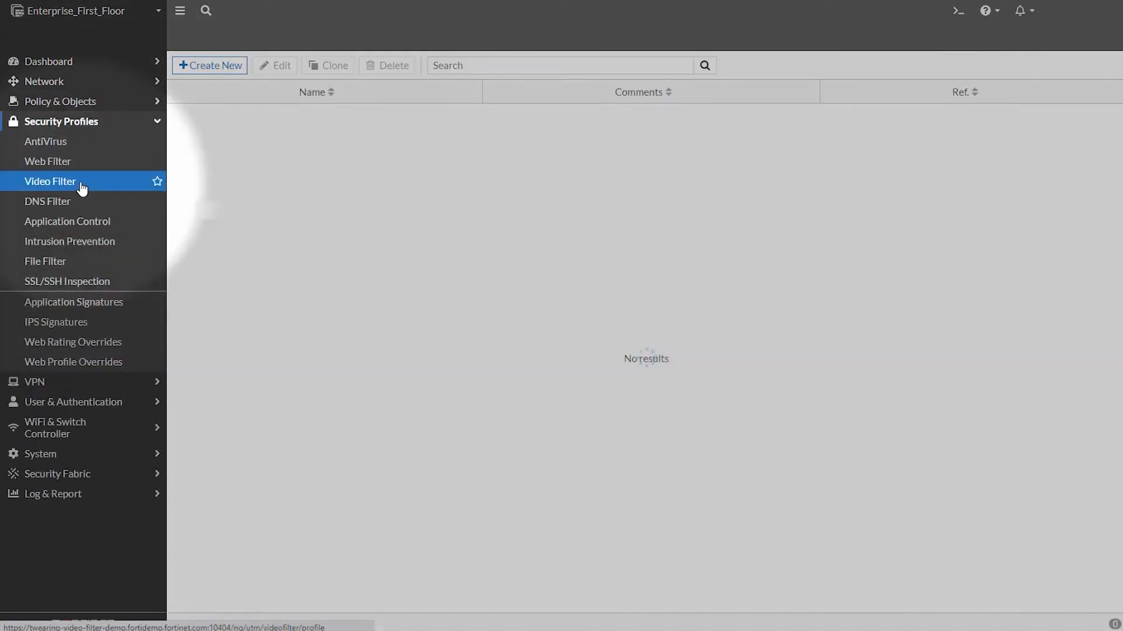
pyautogui.click(220, 65)
pyautogui.click(282, 94)
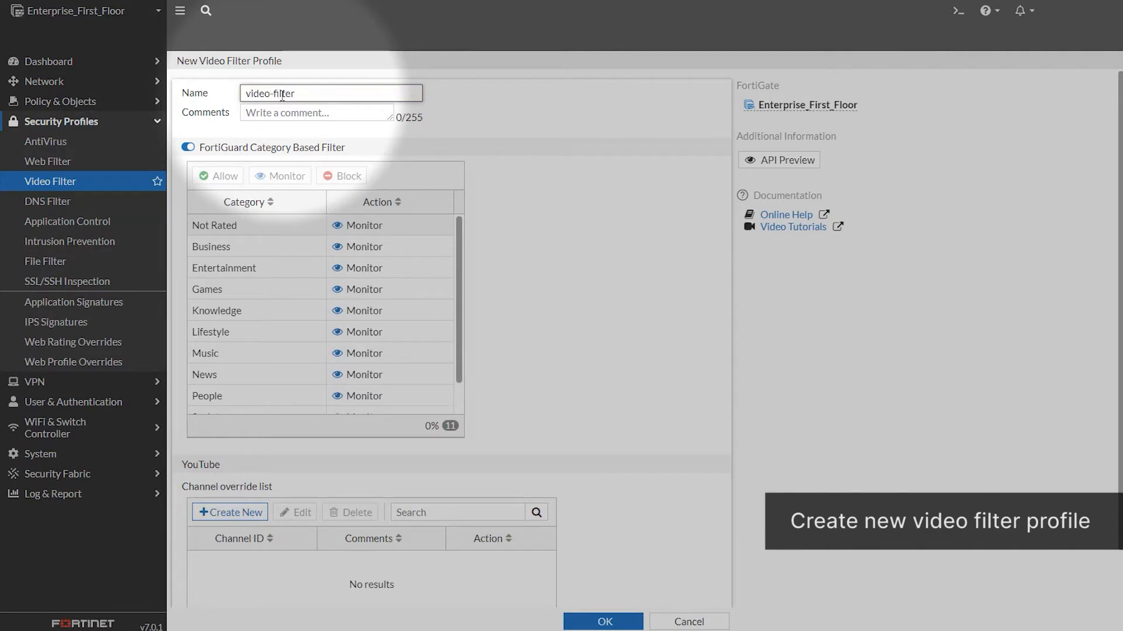
# Step: Set the Not Rated, Business, Entertainment and Games categories to Block in the FortiGuard category based filter
pyautogui.click(344, 224)
pyautogui.click(379, 247)
pyautogui.click(345, 177)
pyautogui.click(372, 267)
pyautogui.click(345, 178)
pyautogui.click(351, 289)
pyautogui.click(345, 177)
# Step: Set the Lifestyle, Music, News and People categories to Block, leaving Knowledge on Monitor
pyautogui.click(362, 331)
pyautogui.click(345, 177)
pyautogui.click(362, 353)
pyautogui.click(345, 177)
pyautogui.click(362, 374)
pyautogui.click(345, 177)
pyautogui.click(384, 396)
pyautogui.click(346, 177)
# Step: Set the Society and Sports categories to Block and save the video filter profile
pyautogui.scroll(-2, 457, 394)
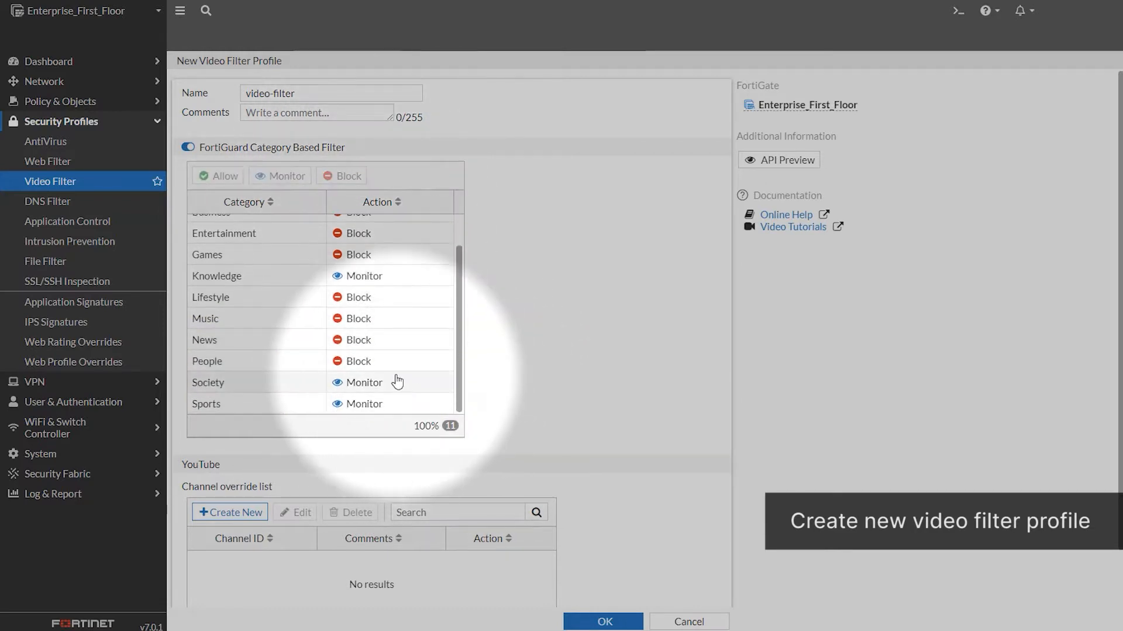
pyautogui.click(397, 382)
pyautogui.click(346, 177)
pyautogui.click(363, 404)
pyautogui.click(346, 177)
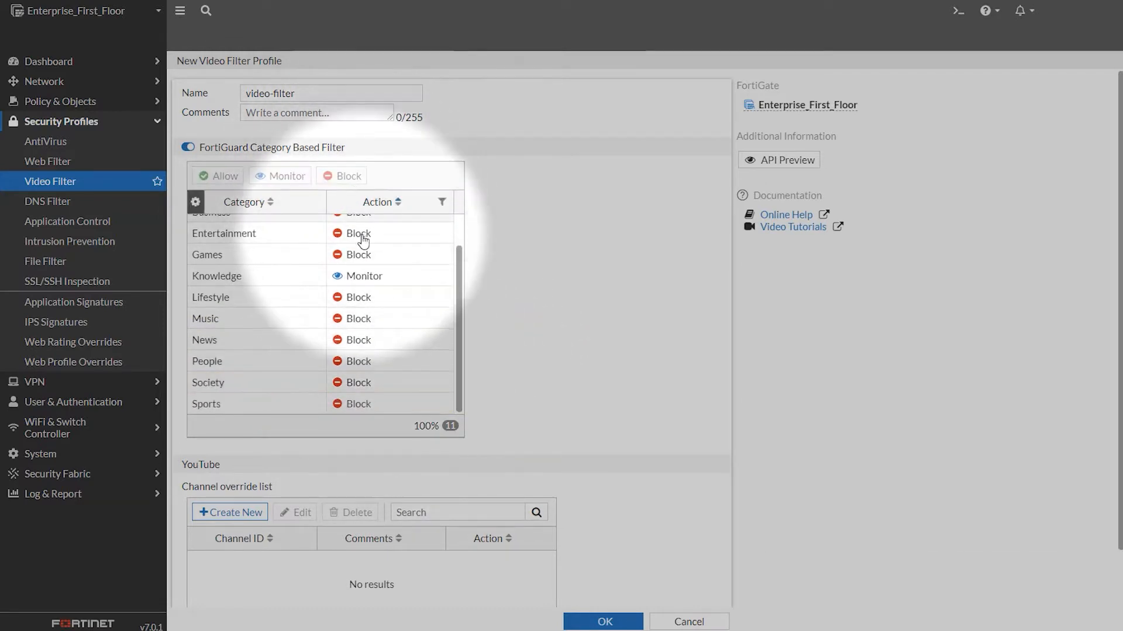
pyautogui.click(605, 622)
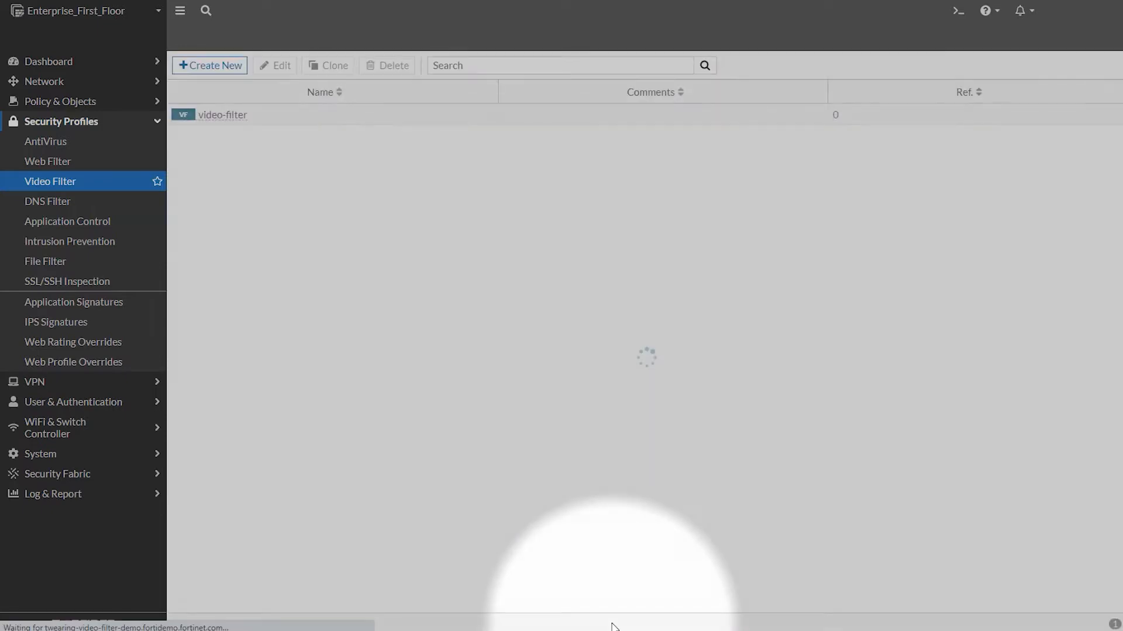
# Step: In the CLI console, add entry 1 under config videofilter youtube-key in the root VDOM and set its YouTube API key
pyautogui.click(963, 19)
pyautogui.write('config videofilter youtube-key')
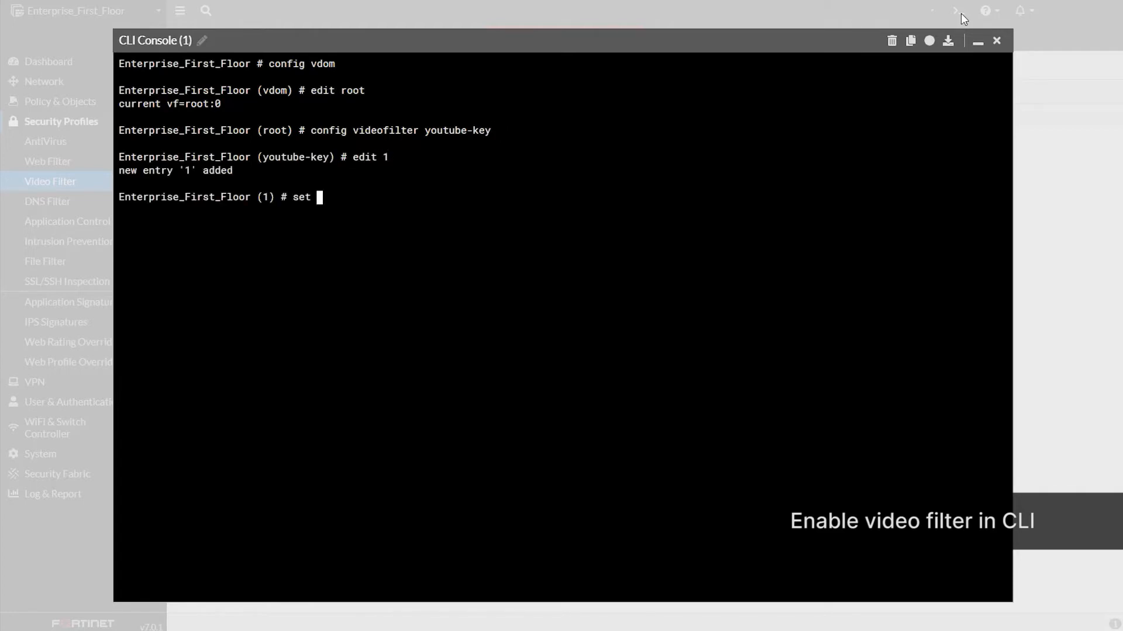
pyautogui.hotkey('ctrl', 'v')
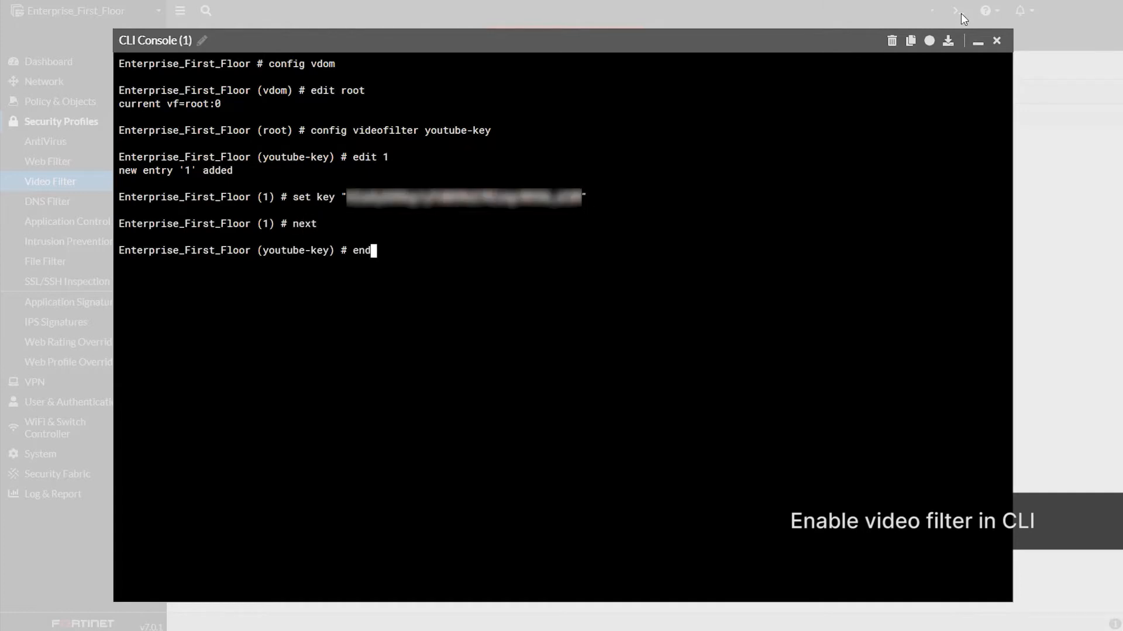
pyautogui.click(997, 40)
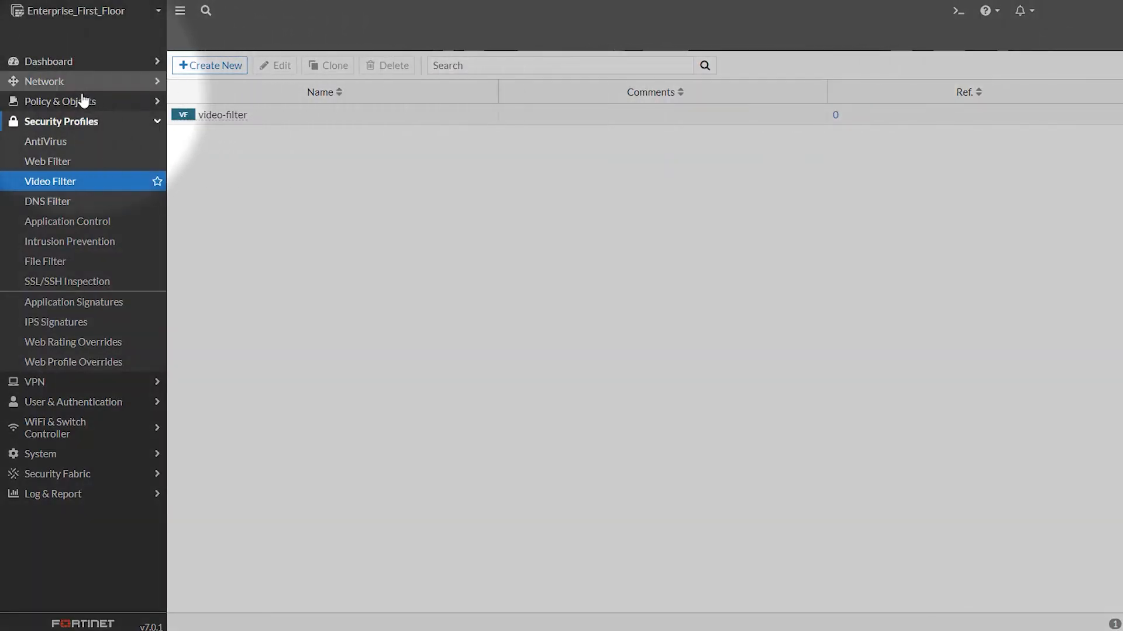
# Step: Start a new firewall policy and name it video_filter
pyautogui.click(69, 102)
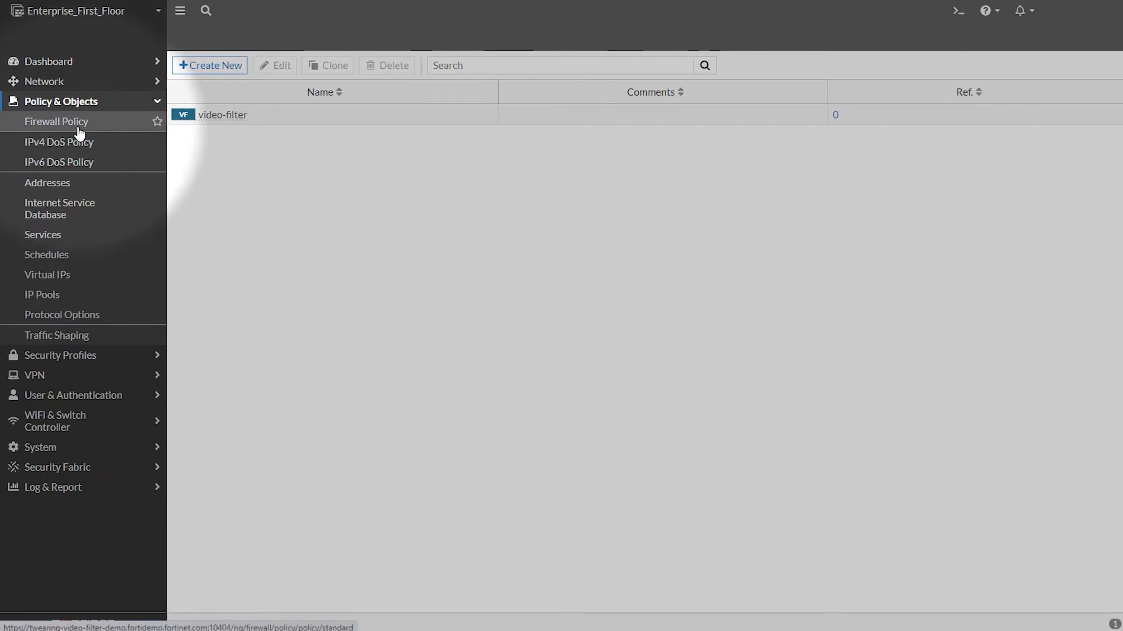
pyautogui.click(78, 128)
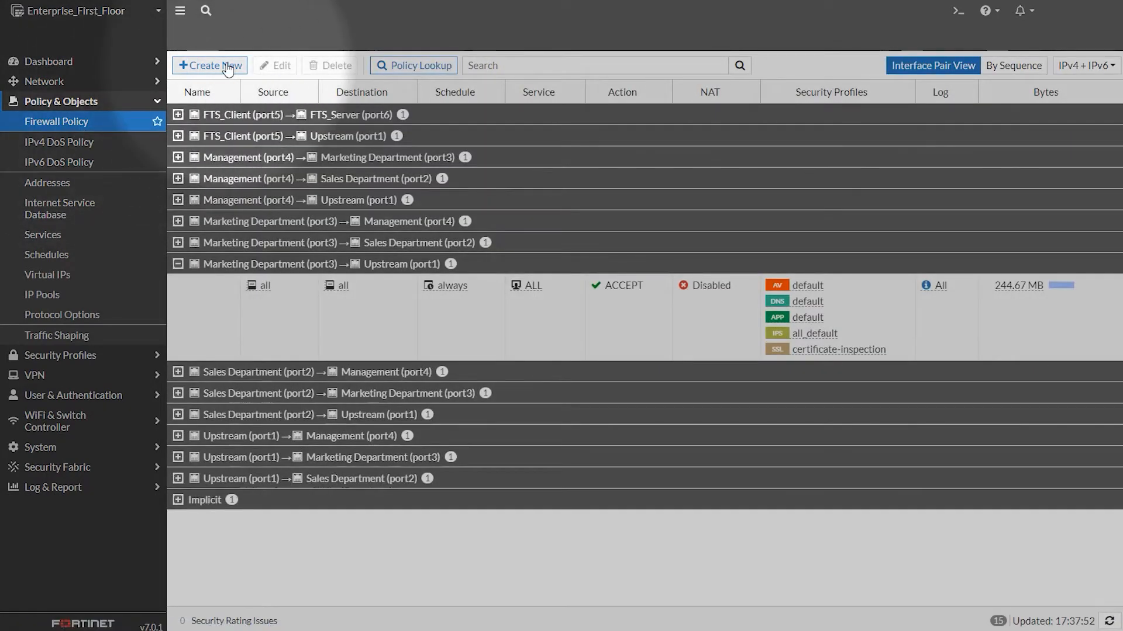
pyautogui.click(227, 67)
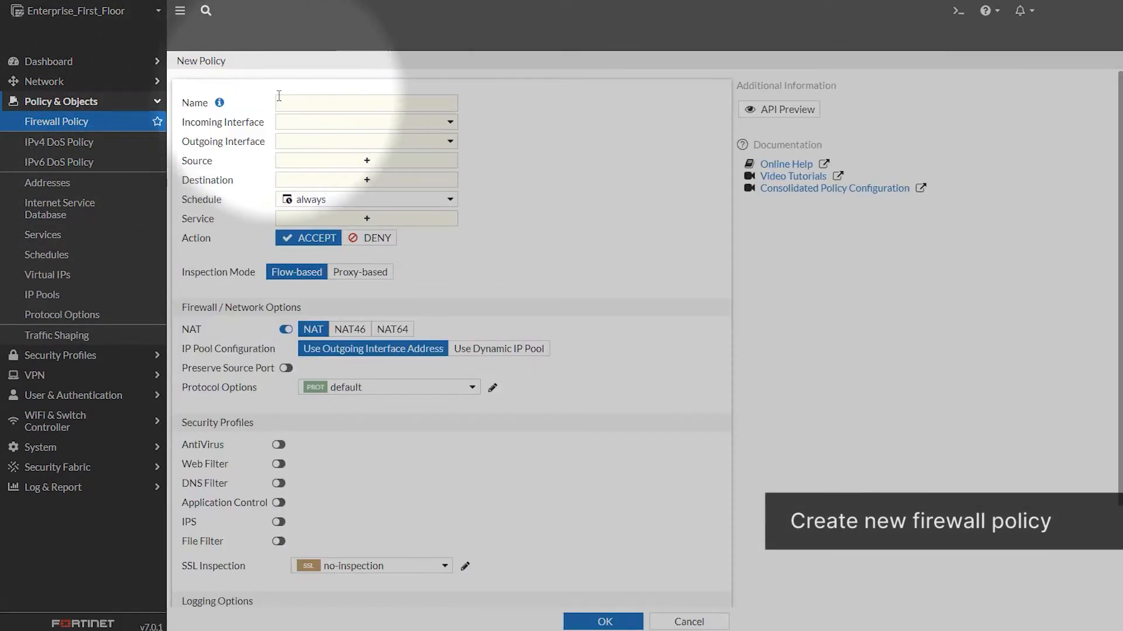
pyautogui.click(313, 103)
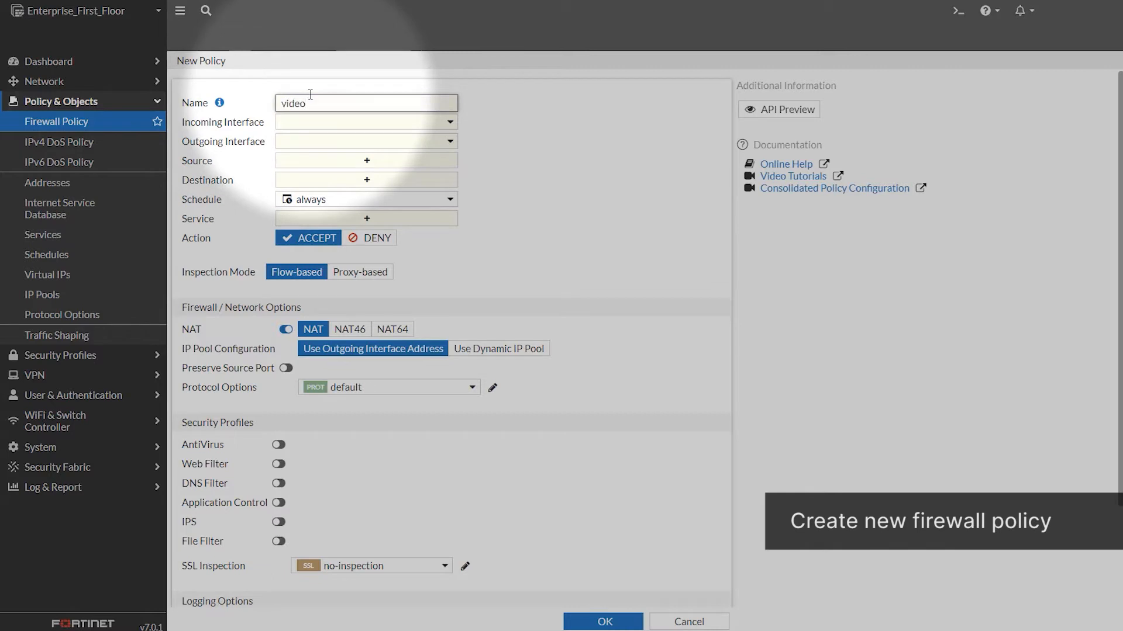
# Step: Set the policy's incoming interface to Marketing Department (port3) and its outgoing interface to Upstream (port1)
pyautogui.click(350, 122)
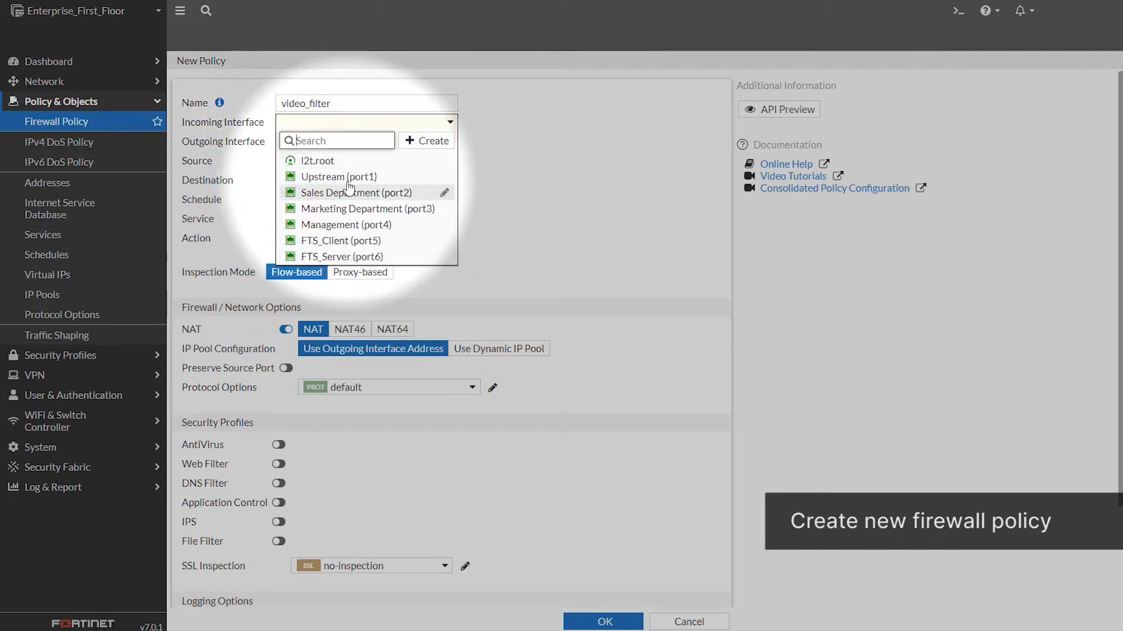
pyautogui.click(351, 209)
pyautogui.click(350, 144)
pyautogui.click(351, 196)
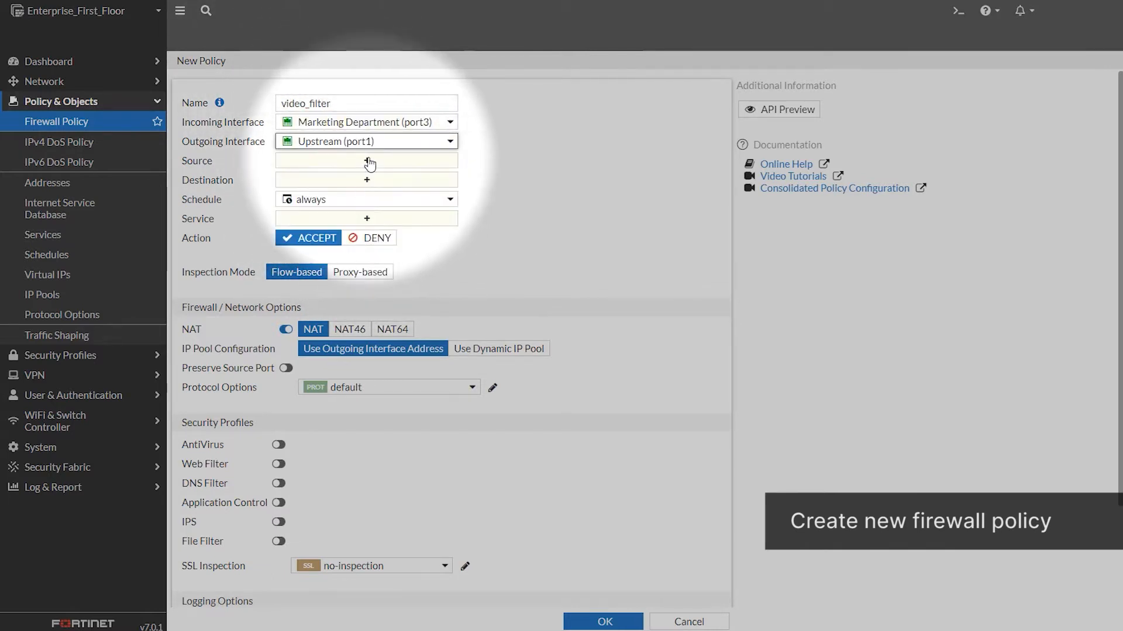
# Step: Set the policy's source and destination addresses to all and its service to ALL
pyautogui.click(367, 160)
pyautogui.click(560, 166)
pyautogui.click(386, 193)
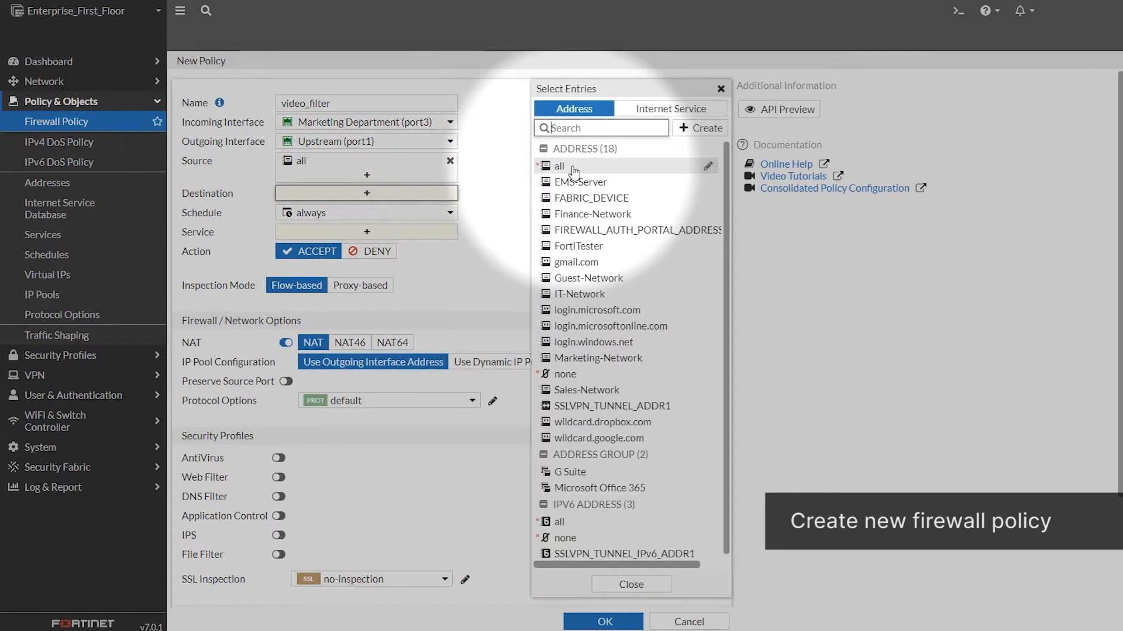
pyautogui.click(558, 161)
pyautogui.click(374, 244)
pyautogui.click(564, 162)
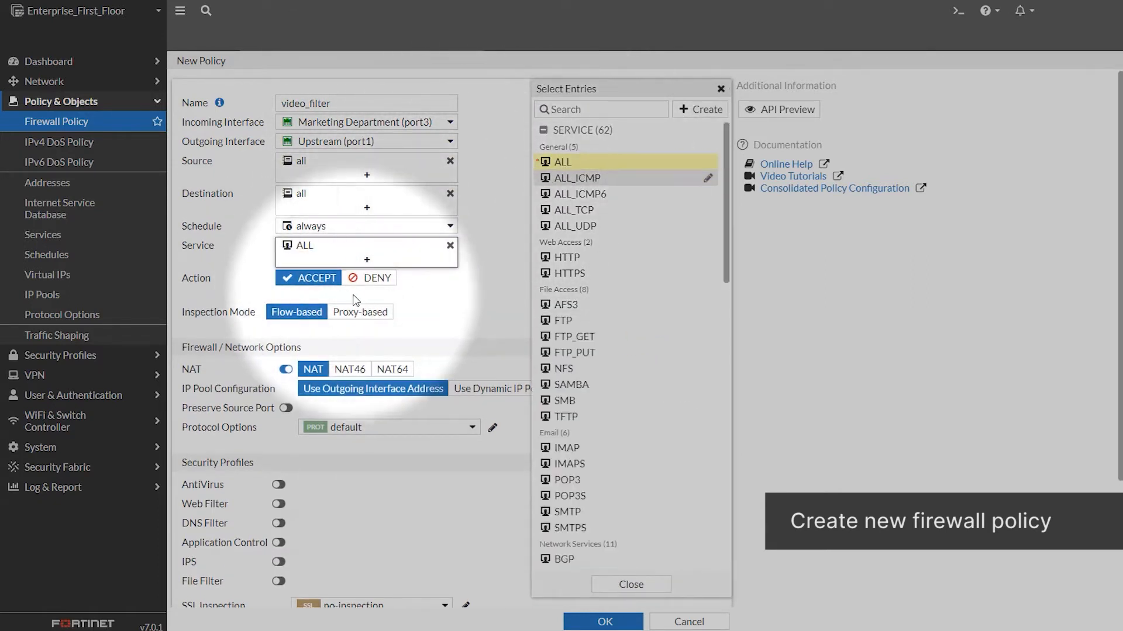
# Step: Use proxy-based inspection in the policy, with the video-filter profile enabled and SSL inspection set to deep-inspection
pyautogui.click(373, 313)
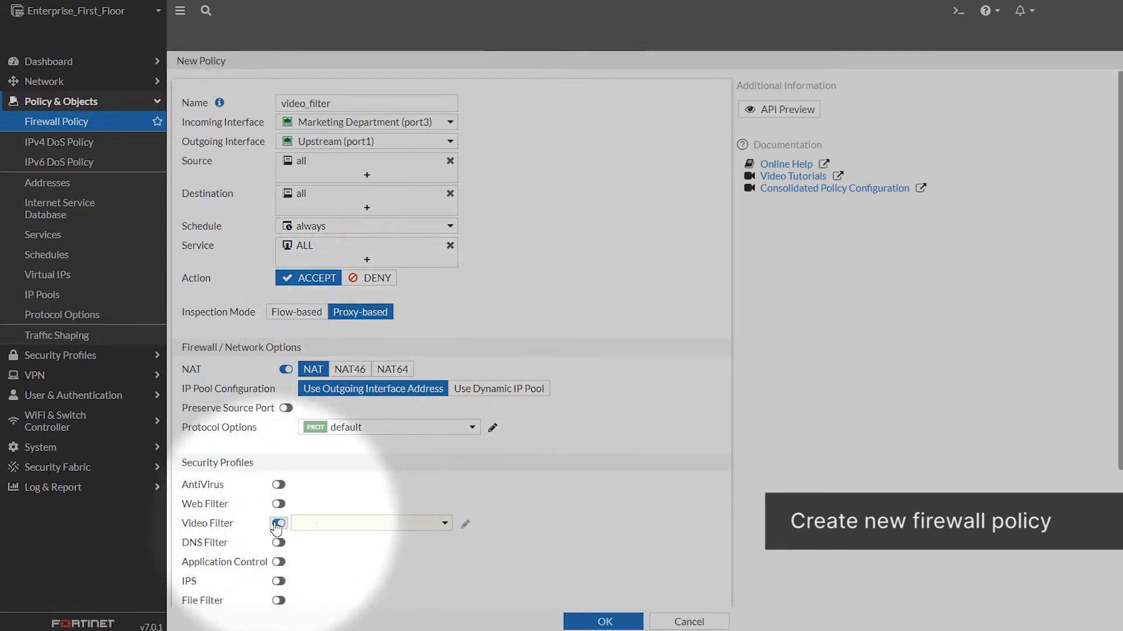
pyautogui.click(351, 524)
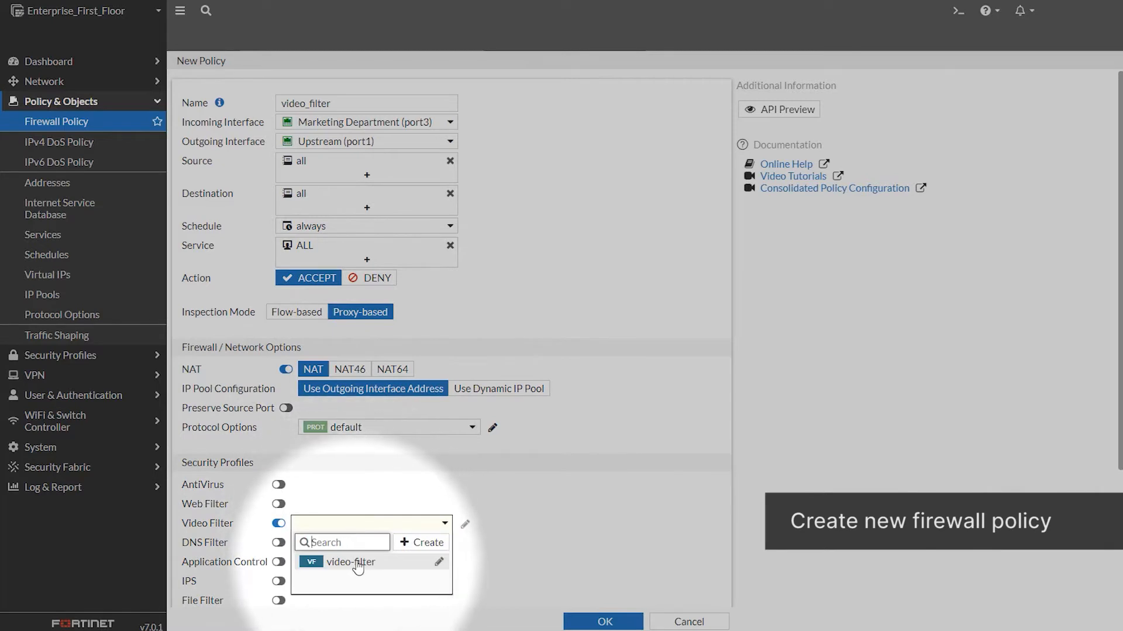
pyautogui.click(353, 563)
pyautogui.scroll(-3, 466, 494)
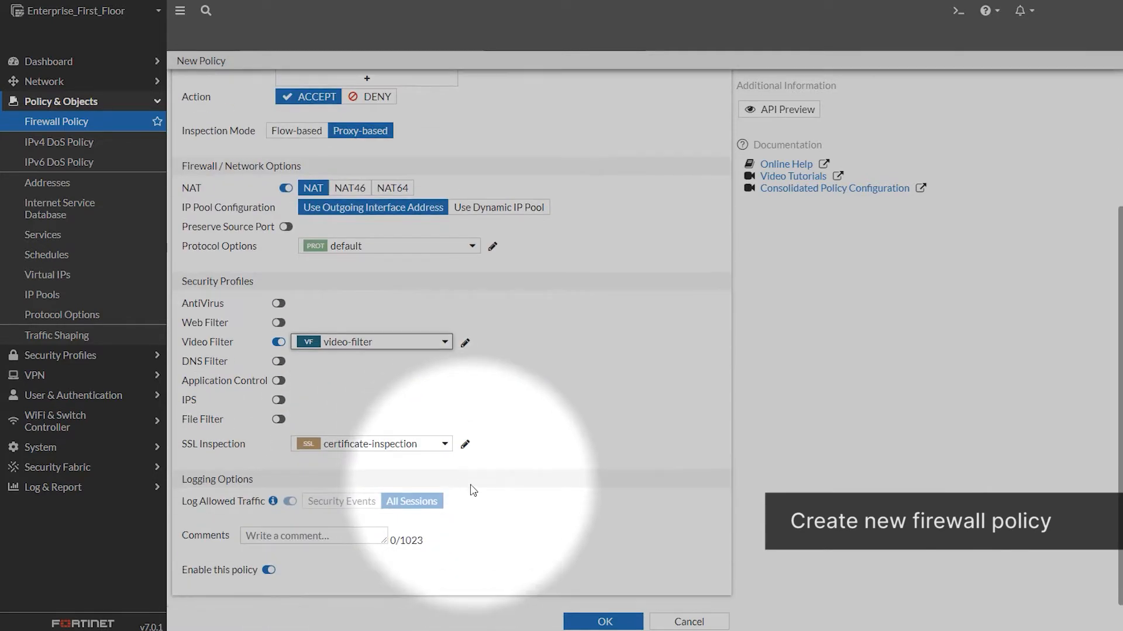
pyautogui.click(443, 444)
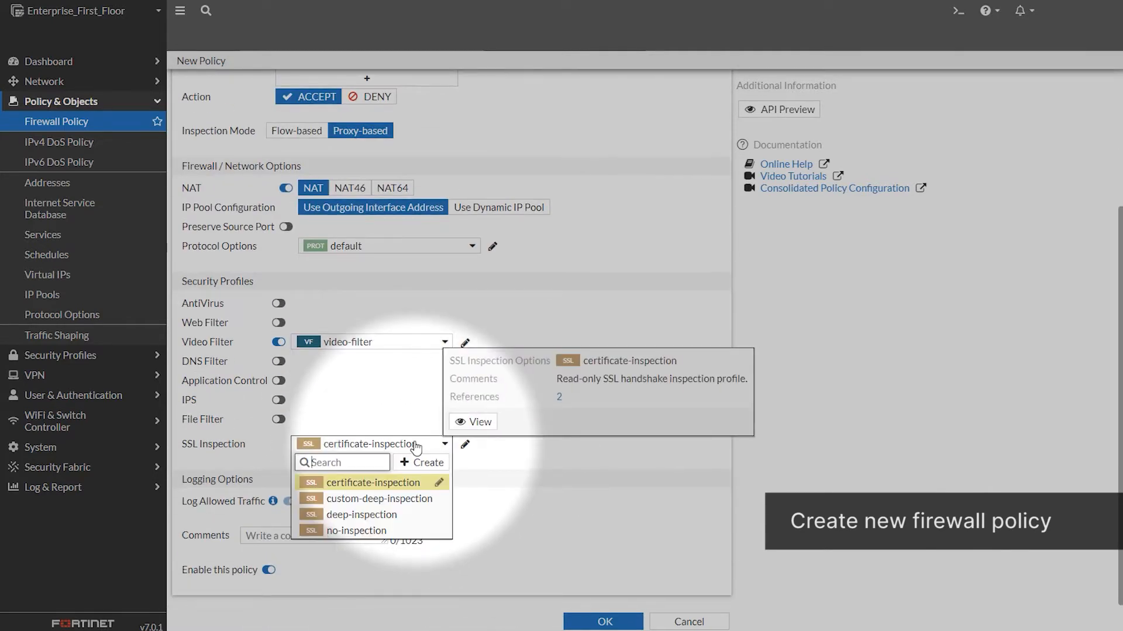
pyautogui.click(380, 516)
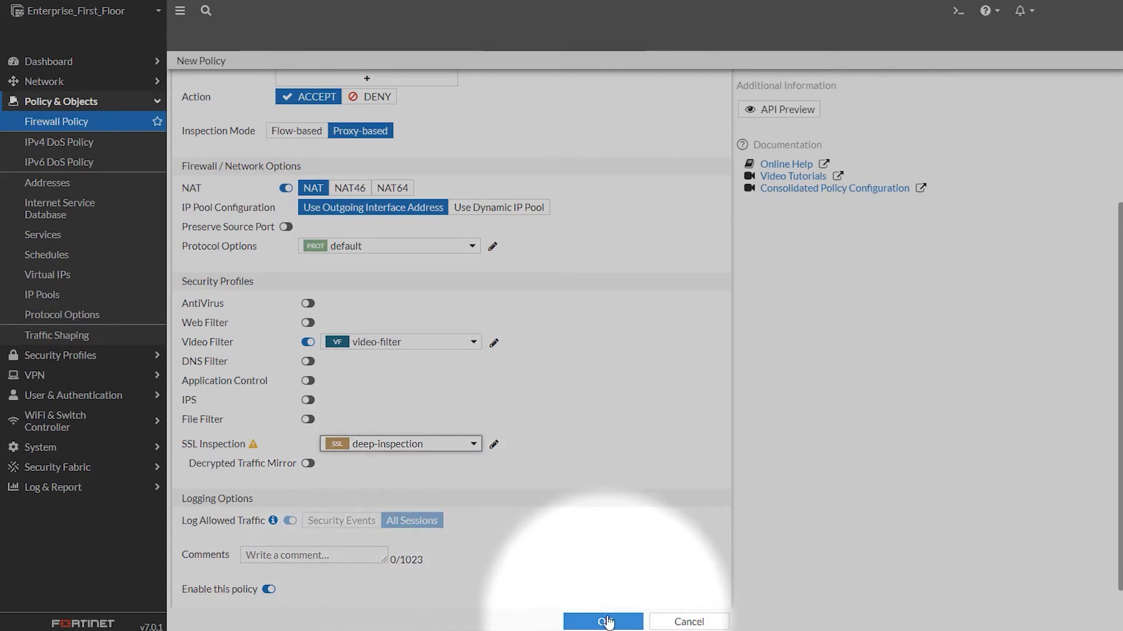
# Step: Save the policy and move video_filter above the unnamed Marketing Department to Upstream policy
pyautogui.click(606, 622)
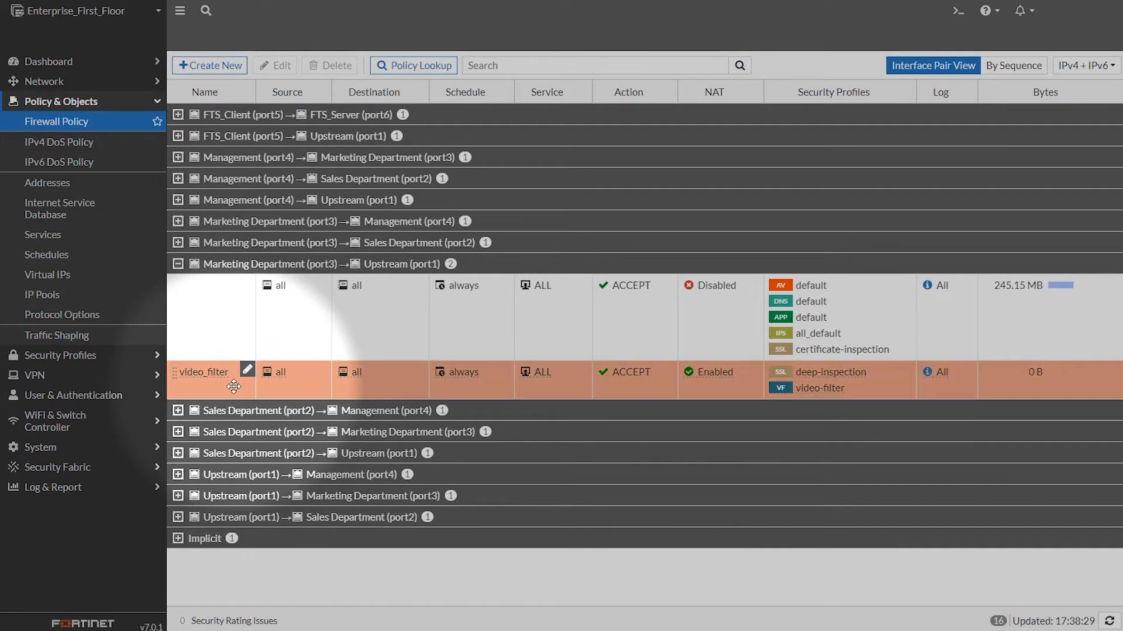
pyautogui.moveTo(234, 386); pyautogui.dragTo(227, 306)
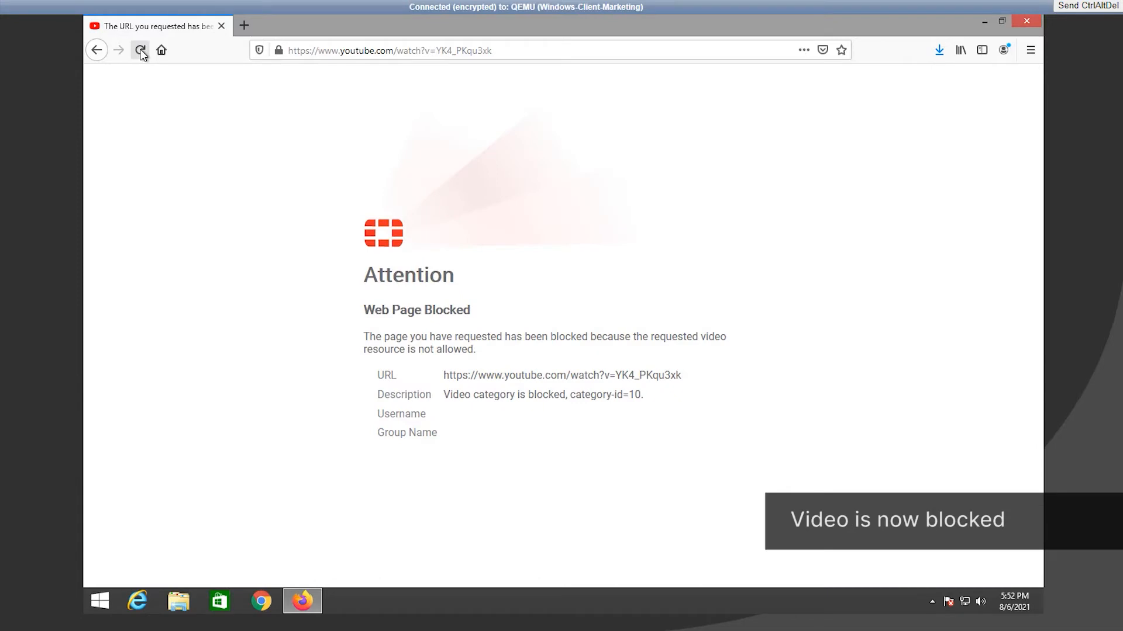
# Step: In the Windows client's browser, return to the YouTube home page and play "Why Do We Have To Sleep?" from the Learning section
pyautogui.click(97, 52)
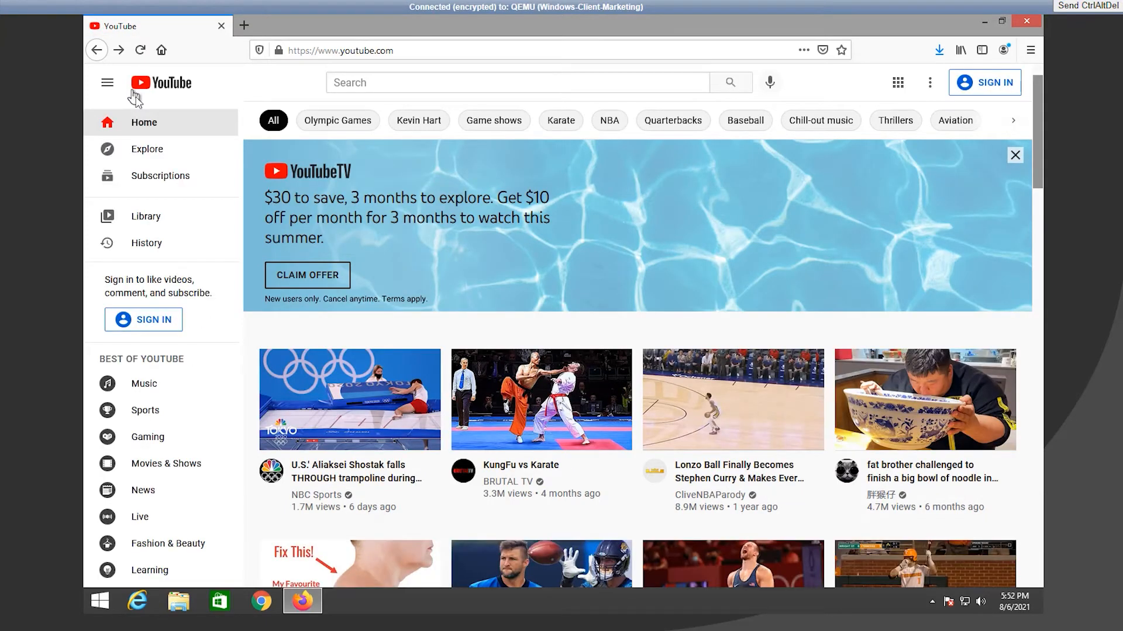
pyautogui.click(171, 576)
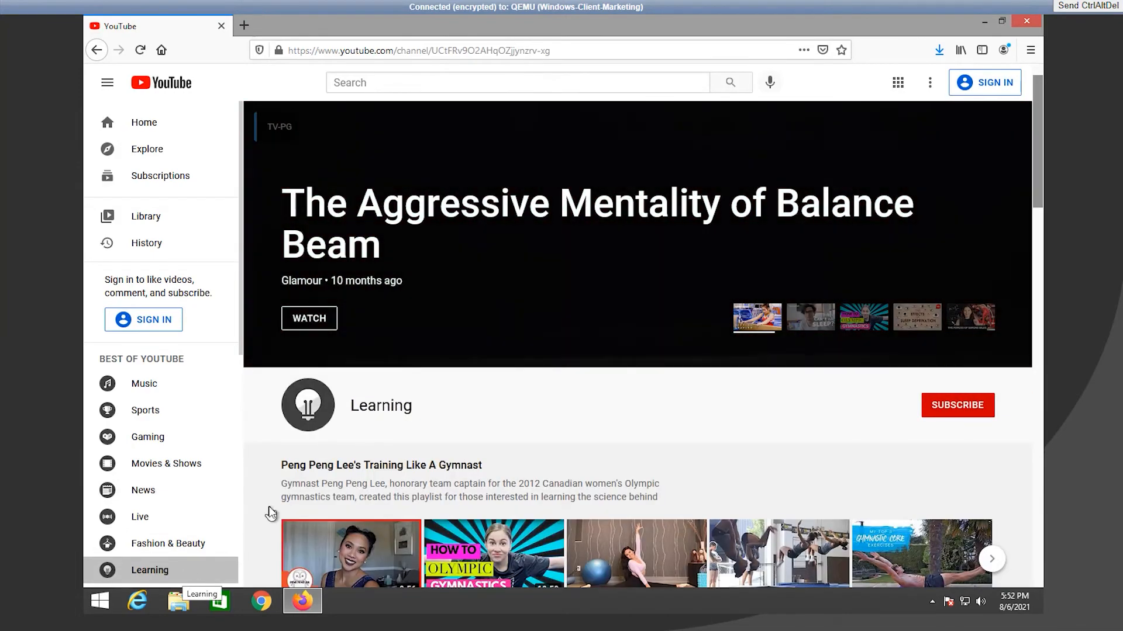
pyautogui.scroll(-8, 271, 513)
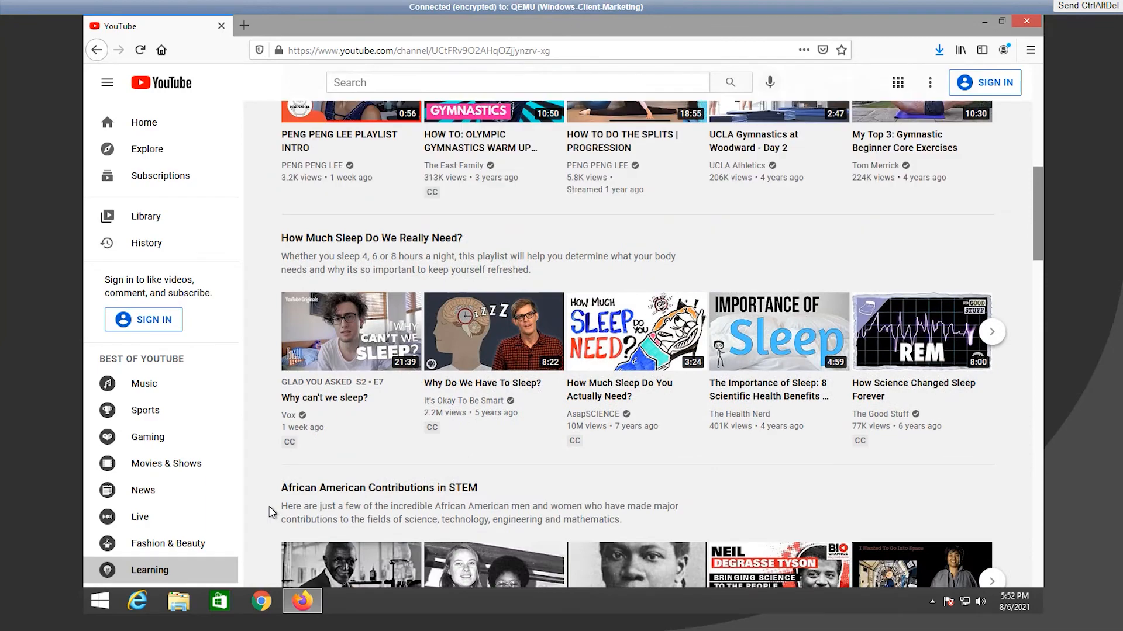
pyautogui.scroll(-1, 269, 507)
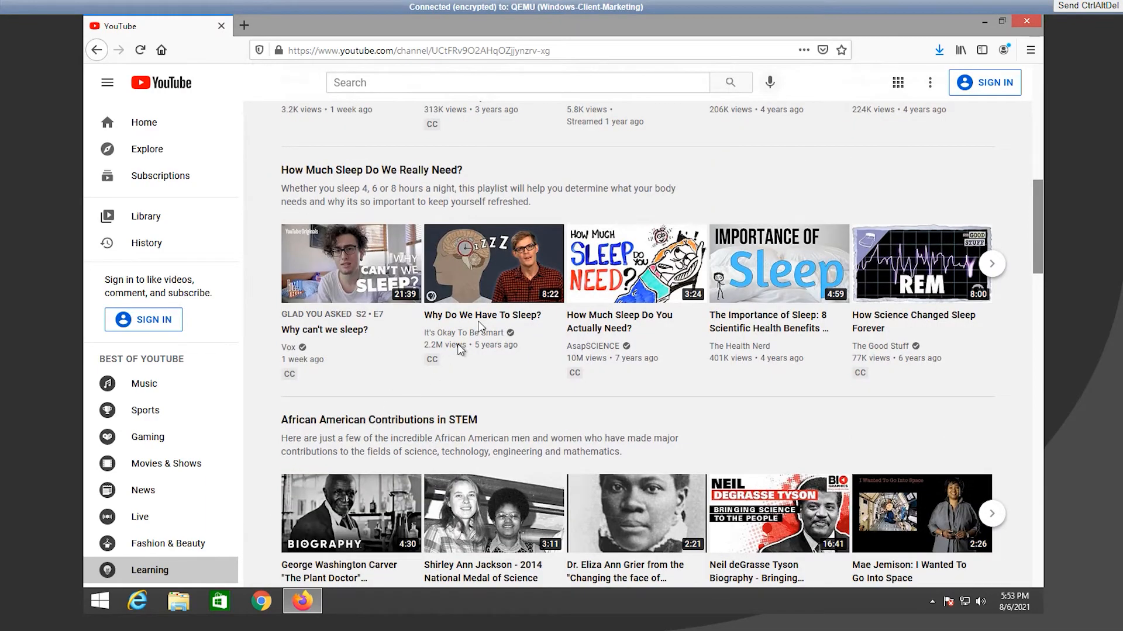
pyautogui.click(479, 315)
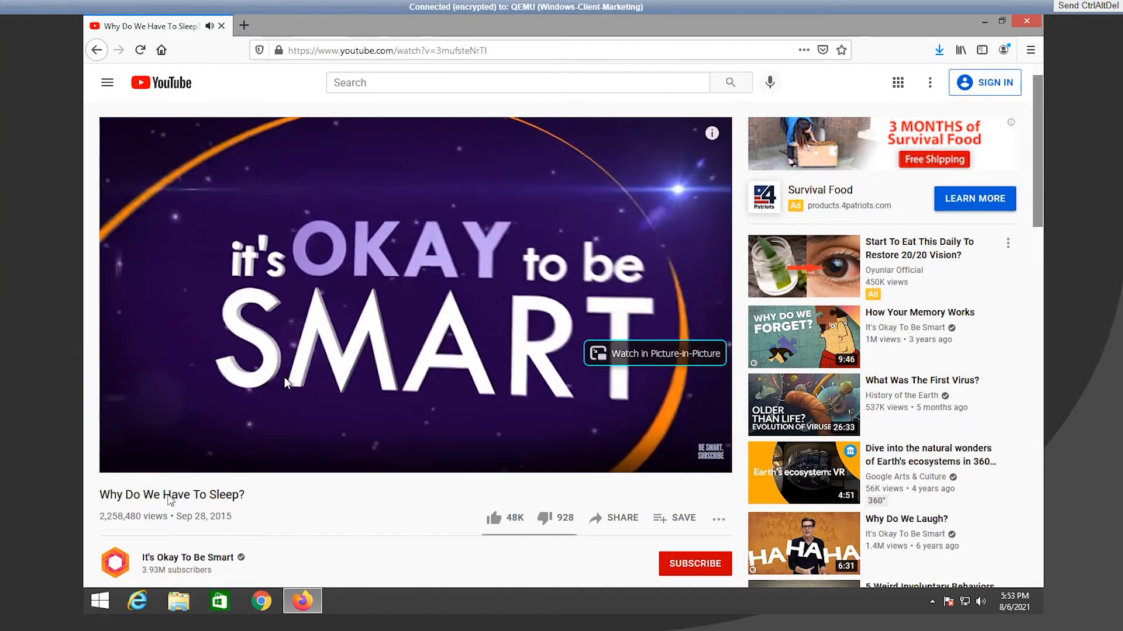
# Step: Open the It's Okay To Be Smart channel page and select the channel ID in its URL
pyautogui.click(150, 561)
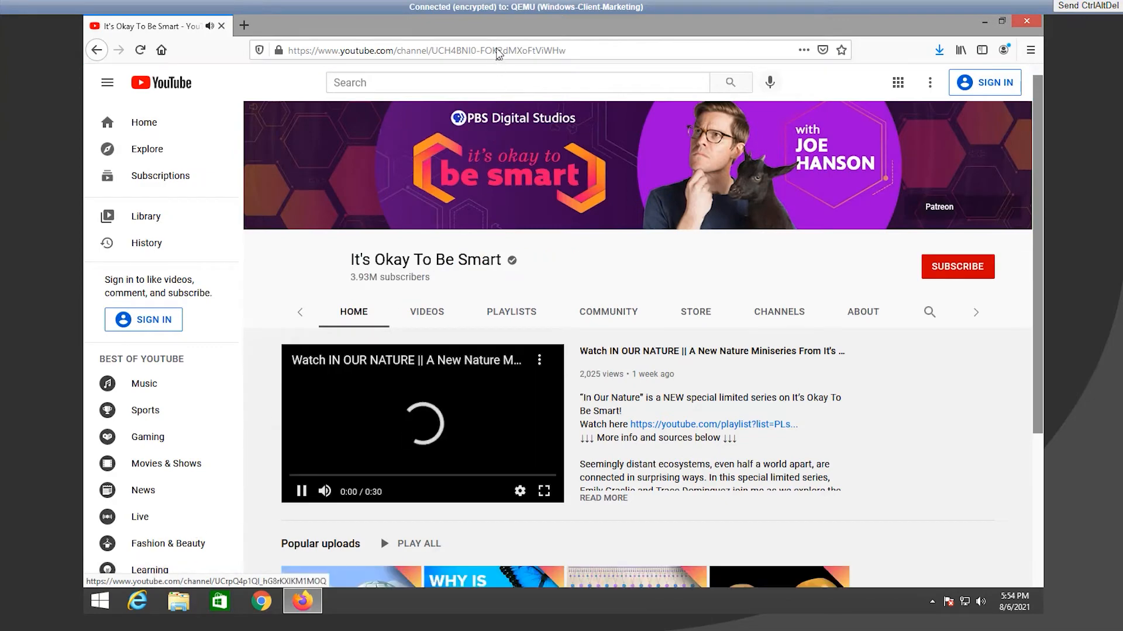
pyautogui.doubleClick(497, 51)
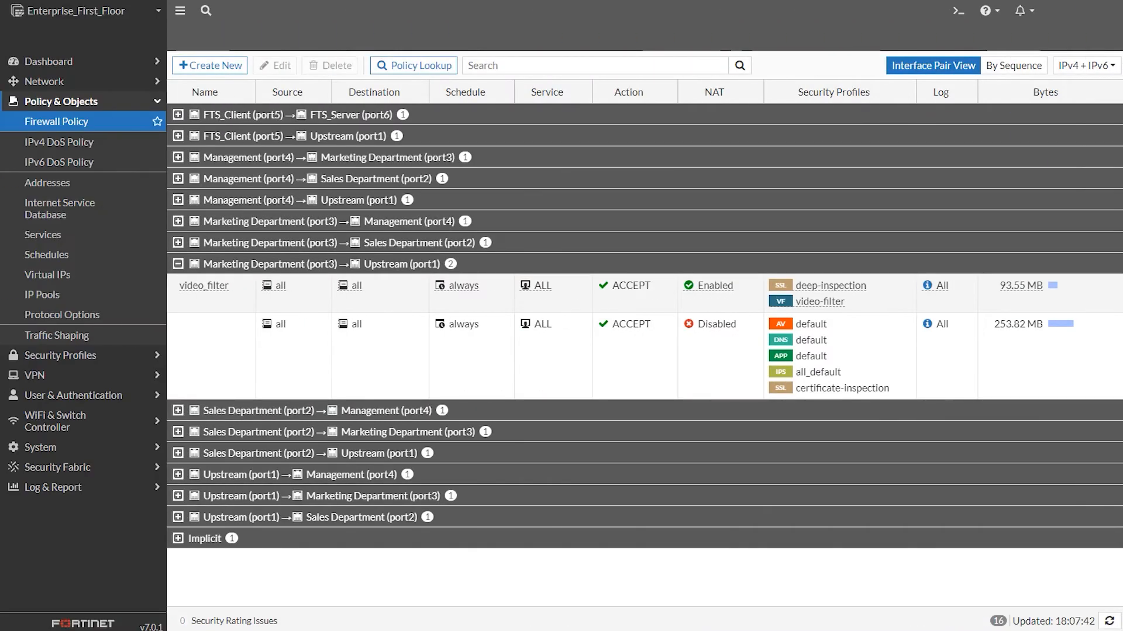
# Step: In FortiGate's video-filter profile, add a channel override for UCH4BNI0-FOK2dMXoFtViWHw with the Block action and save the profile
pyautogui.click(88, 357)
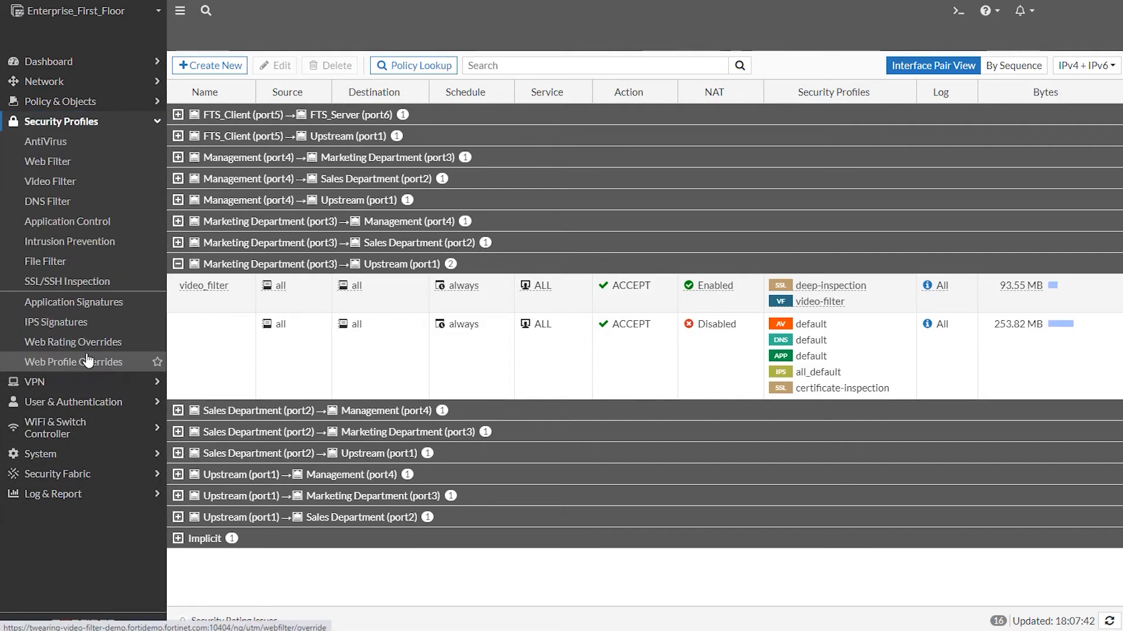
pyautogui.click(50, 180)
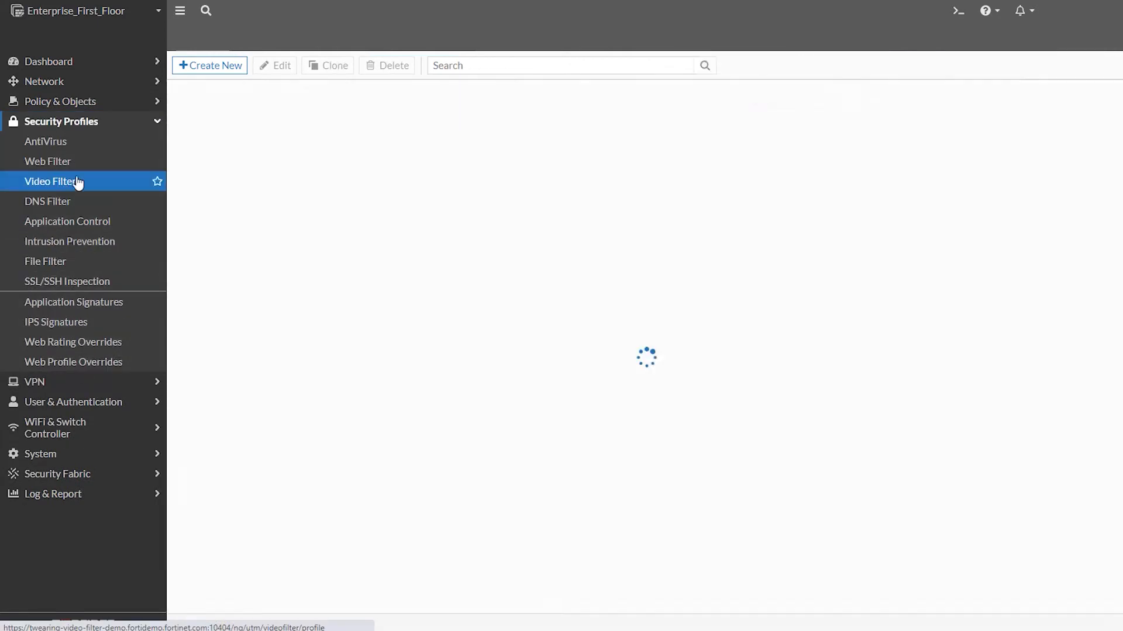
pyautogui.click(279, 116)
pyautogui.click(276, 63)
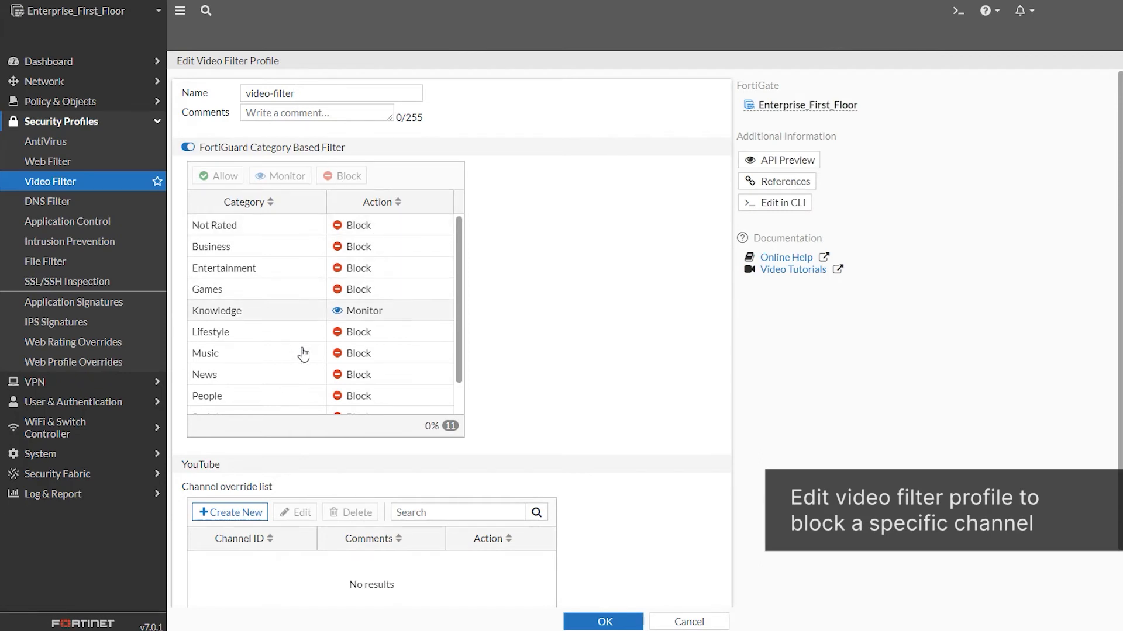
pyautogui.click(242, 518)
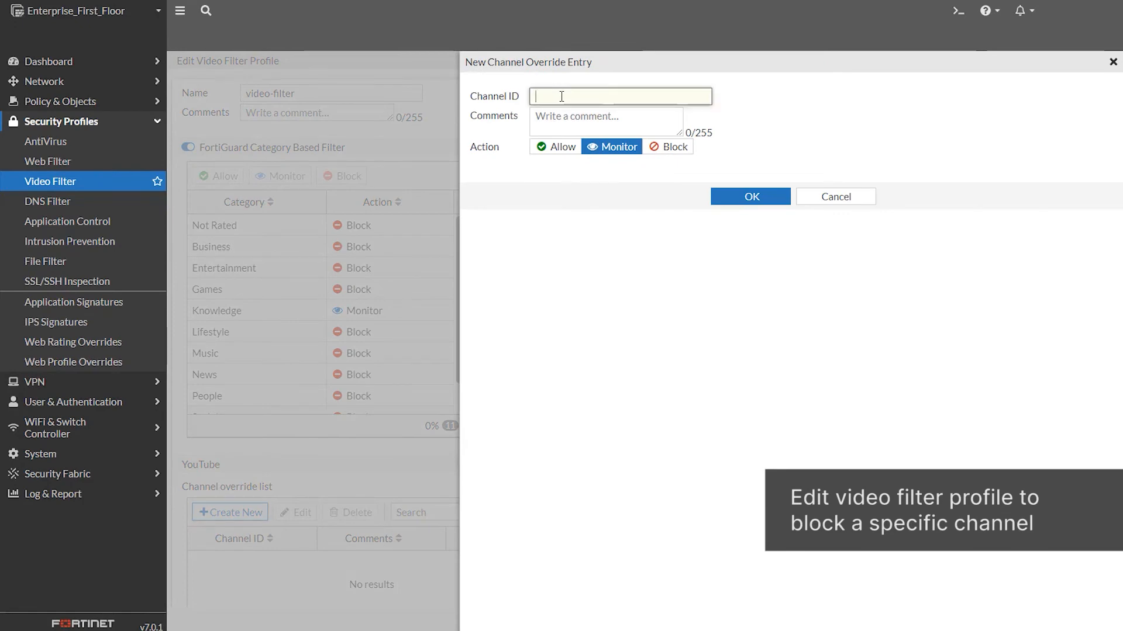
pyautogui.click(668, 151)
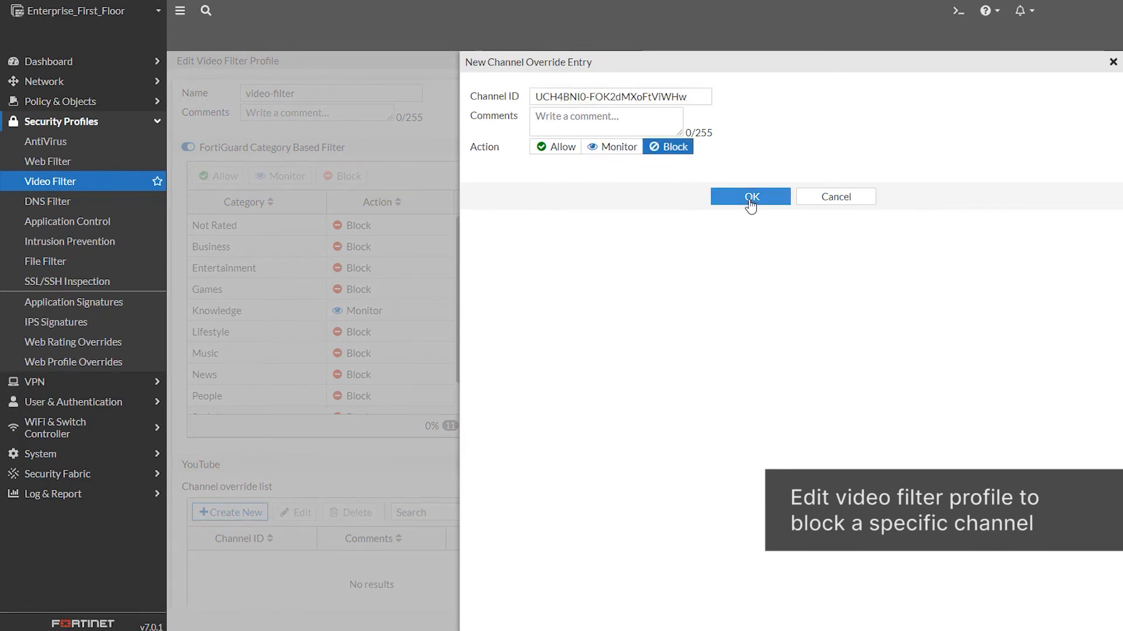
pyautogui.click(751, 197)
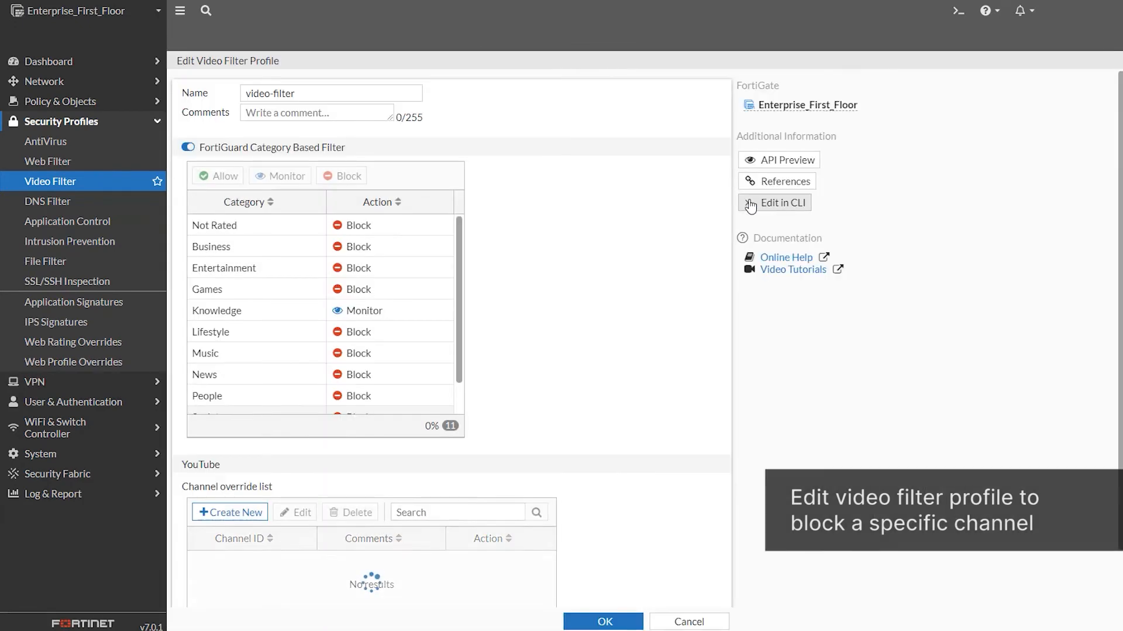
pyautogui.click(620, 622)
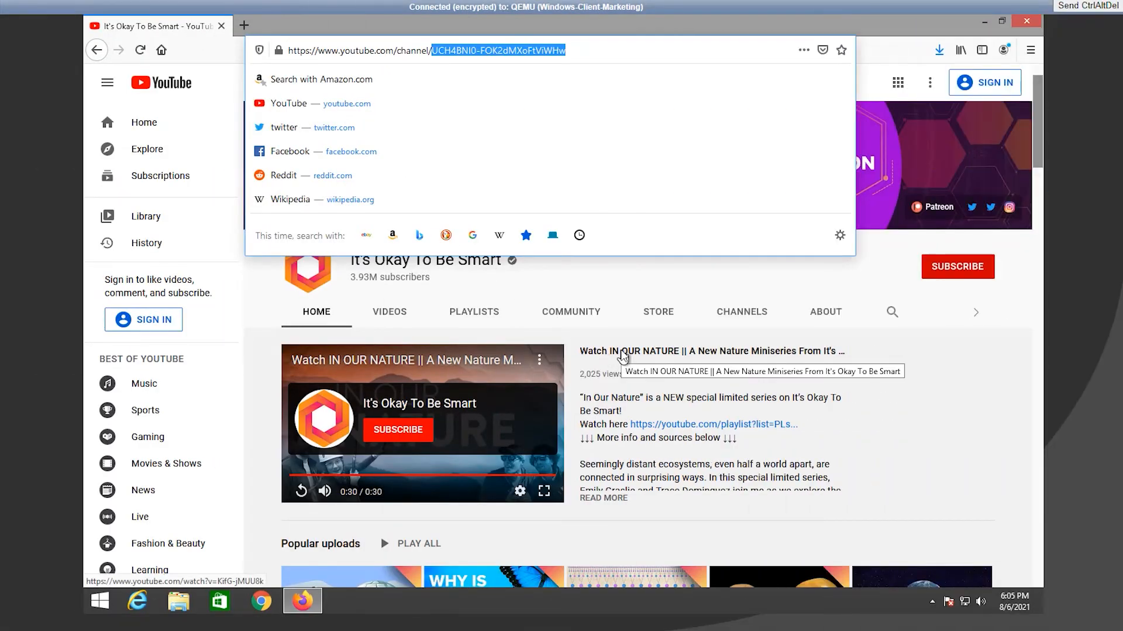
# Step: In the Windows client's browser, open the channel's "Watch IN OUR NATURE" video to test the channel block
pyautogui.click(623, 355)
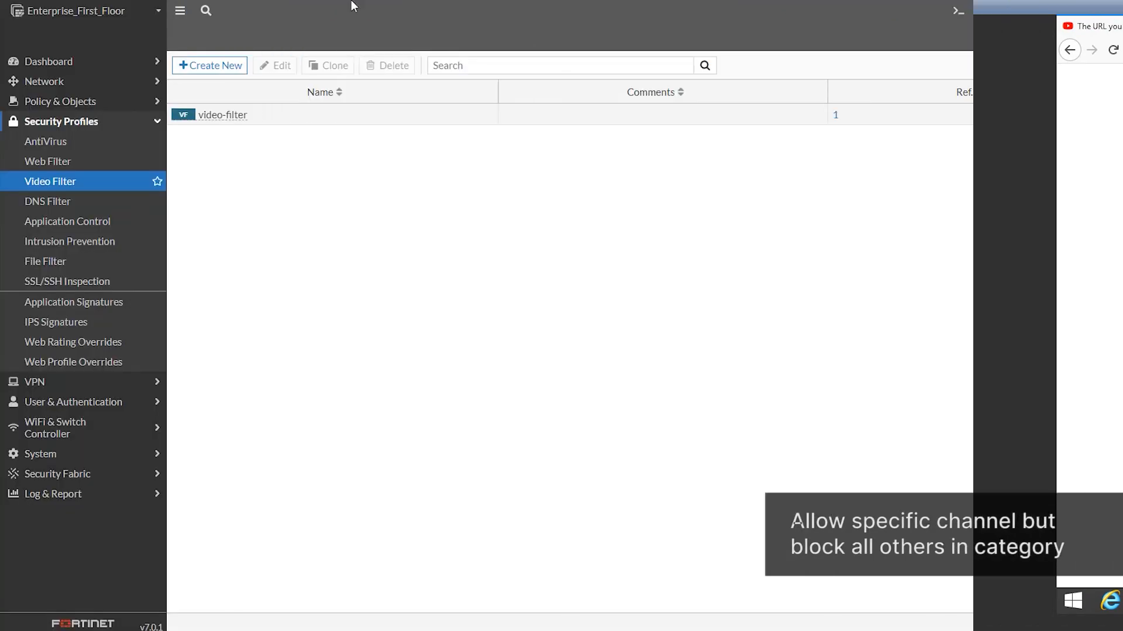
# Step: Back in FortiGate, edit the video-filter profile and set the Knowledge category's action to Block
pyautogui.click(316, 115)
pyautogui.click(286, 70)
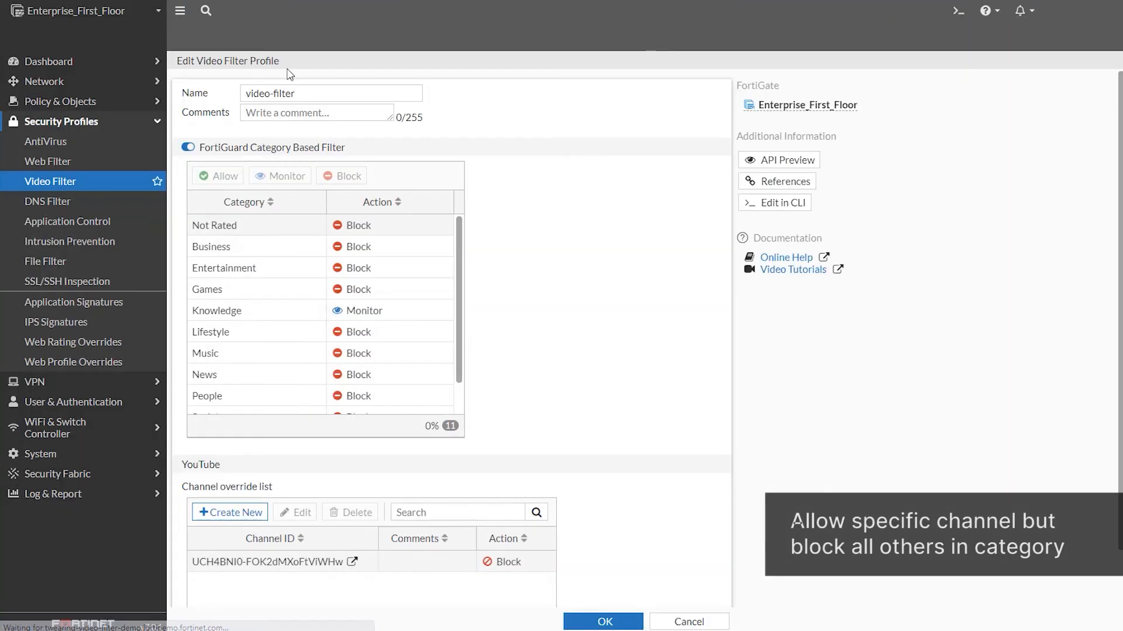
pyautogui.click(399, 314)
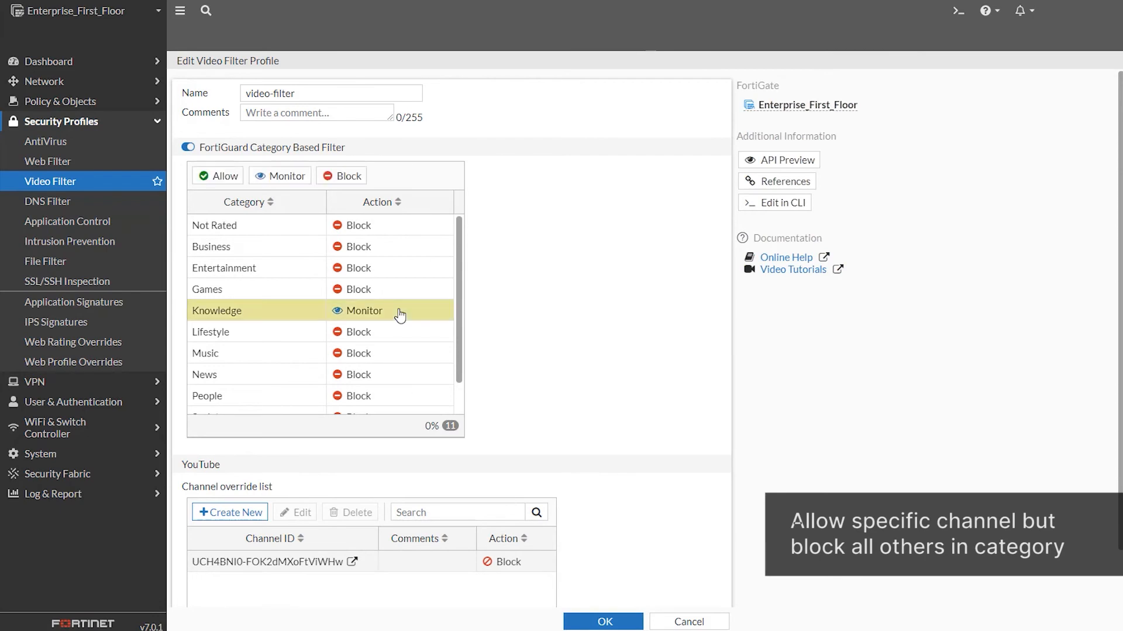
pyautogui.click(345, 178)
# Step: Set the action of the channel override entry for UCH4BNI0-FOK2dMXoFtViWHw to Allow and accept the entry
pyautogui.click(408, 566)
pyautogui.click(297, 513)
pyautogui.click(565, 148)
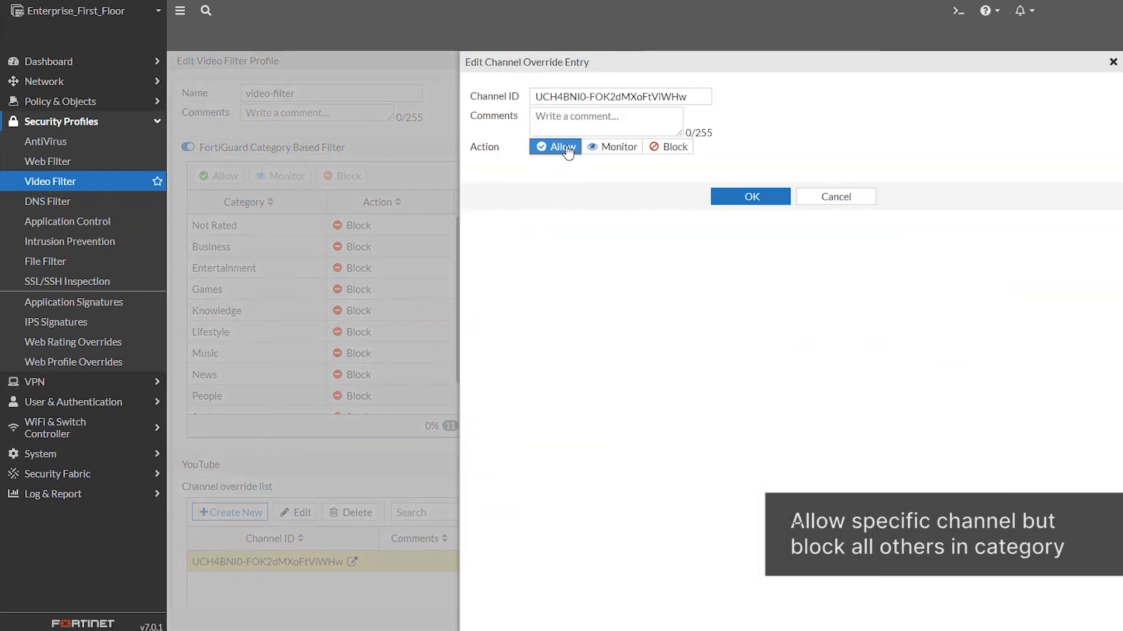
pyautogui.click(751, 199)
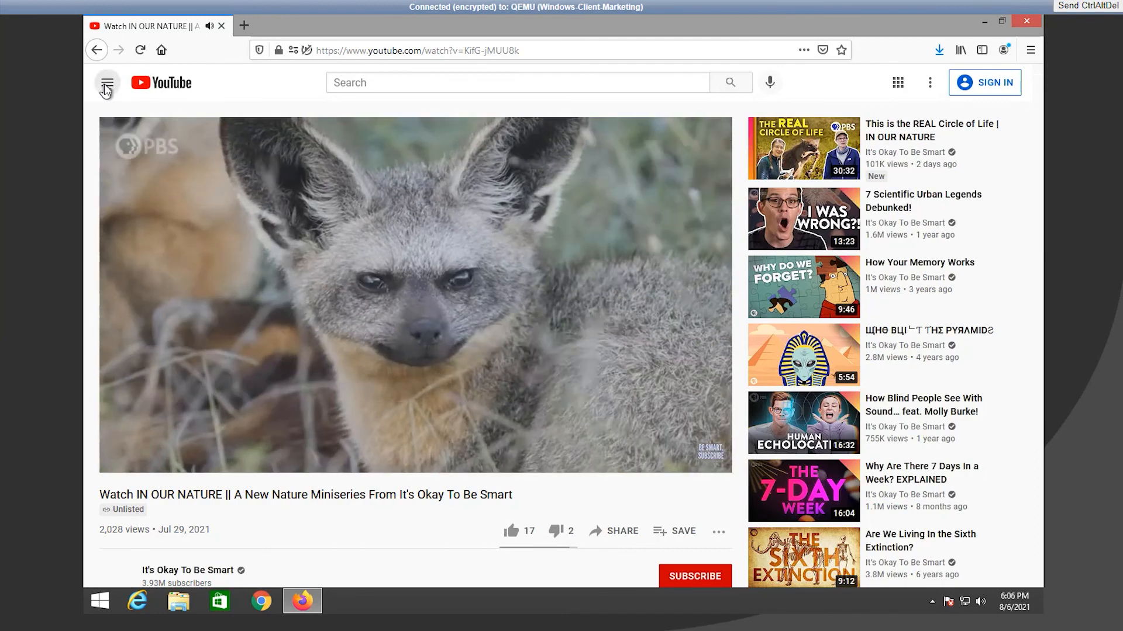
# Step: In the Windows client's browser, open YouTube's Learning section and find the How Much Sleep Do We Really Need? playlist
pyautogui.click(106, 88)
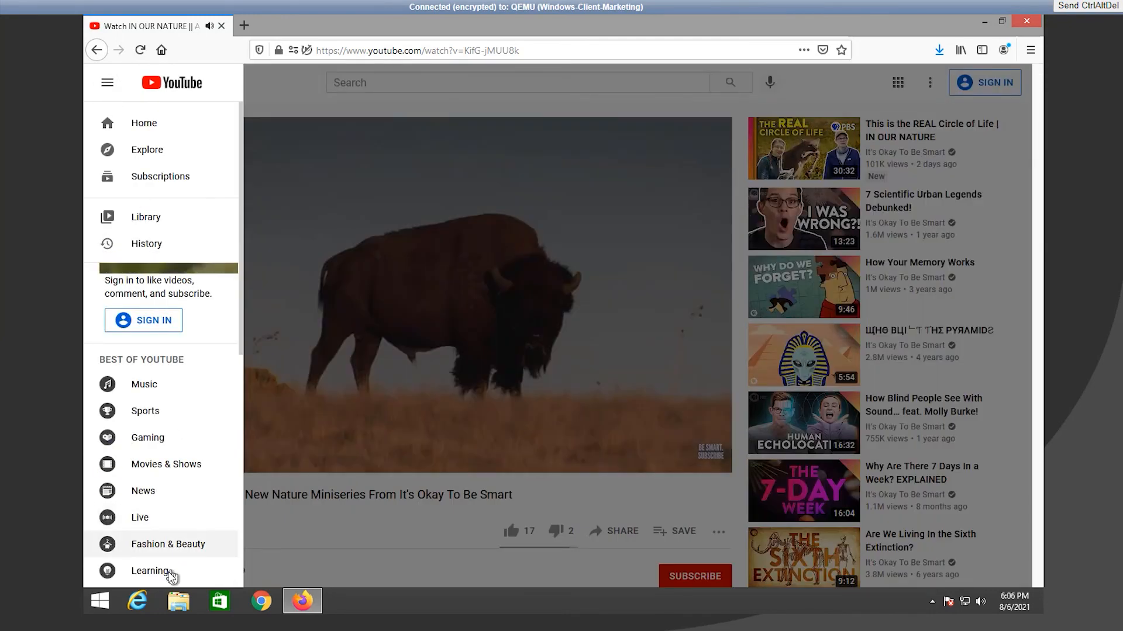
pyautogui.click(169, 572)
pyautogui.scroll(-8, 363, 491)
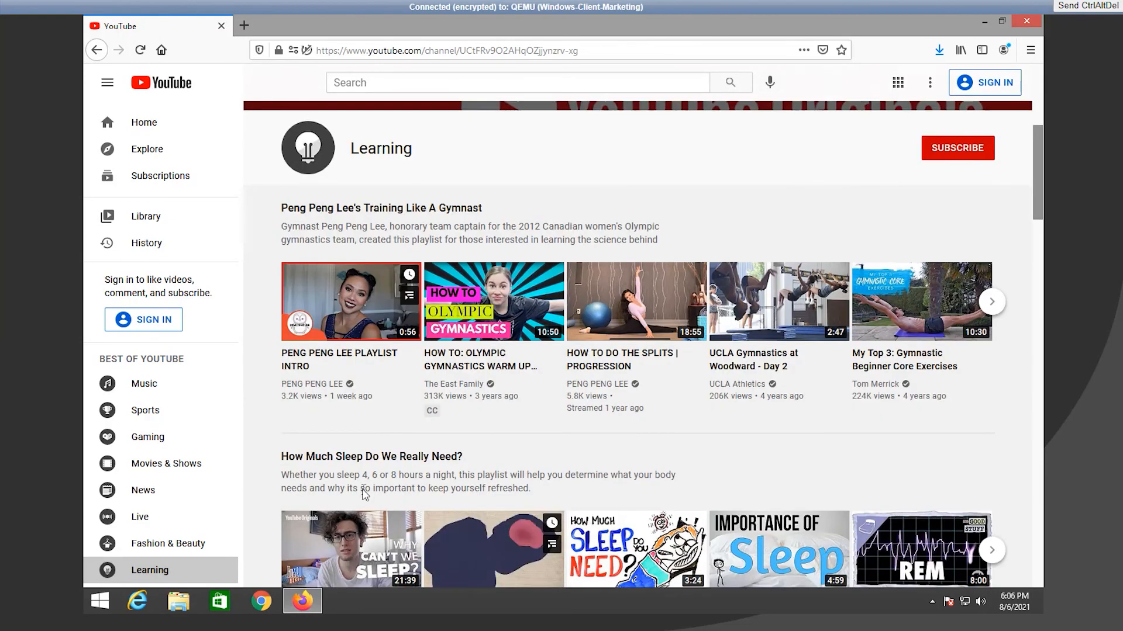